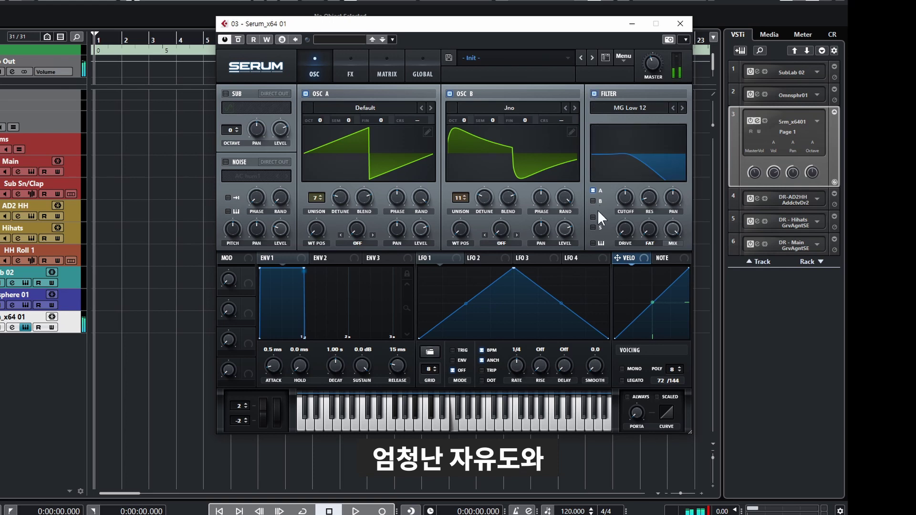
- Route oscillator B through the filter and adjust the filter cutoff
click(594, 201)
drag(639, 206, 640, 253)
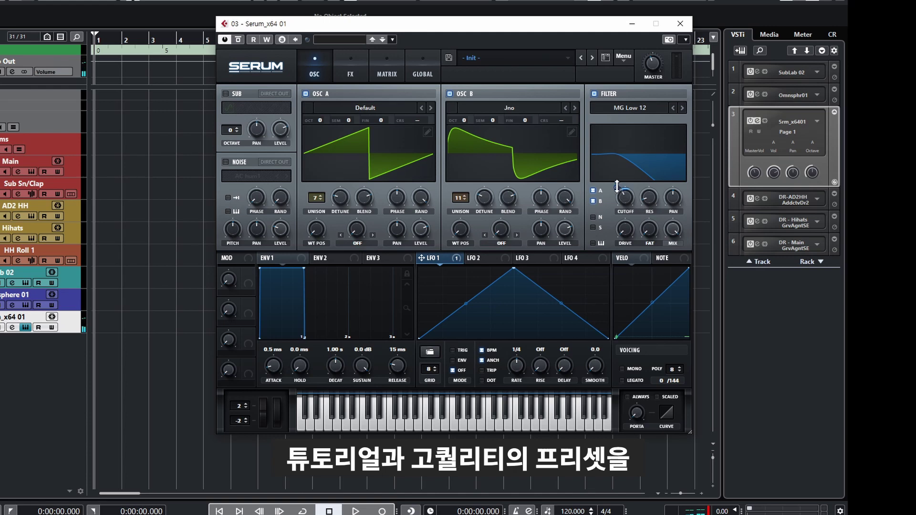
- Open oscillator A's wavetable editor and apply the U-shaped curve tool to the waveform's first half
click(427, 131)
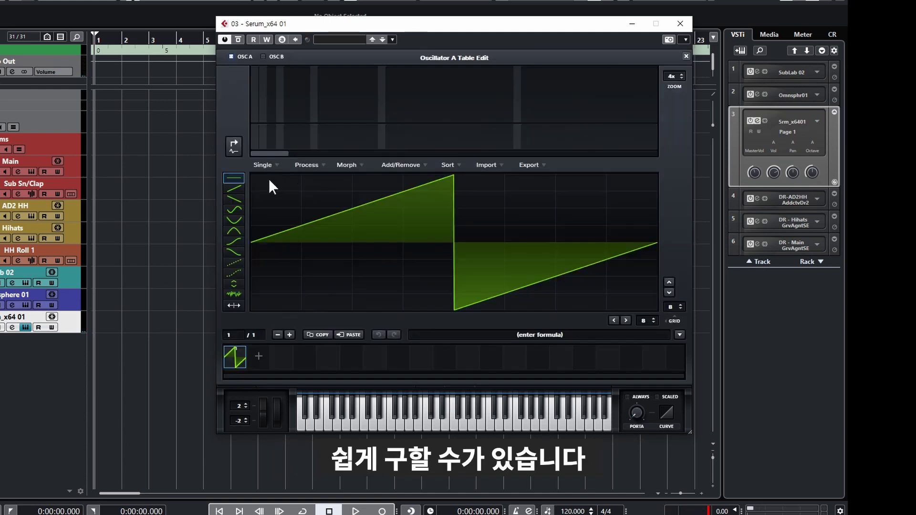
click(234, 220)
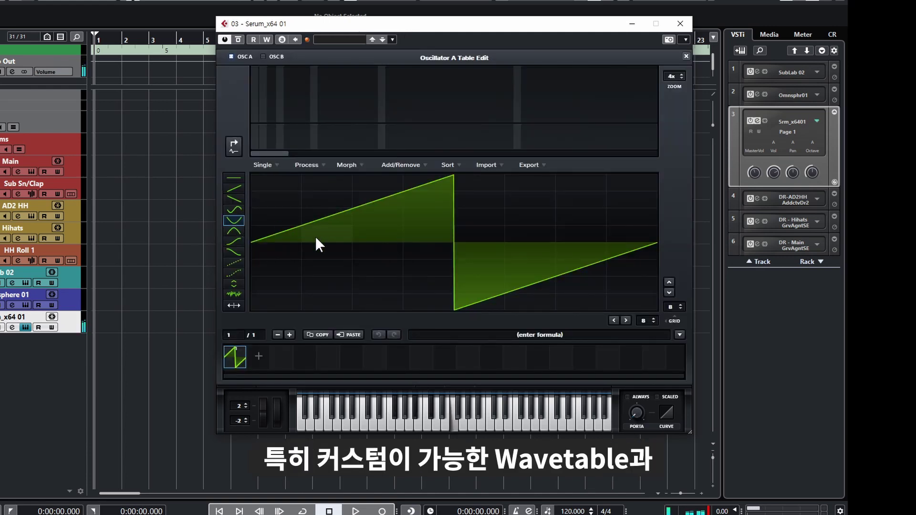
click(316, 239)
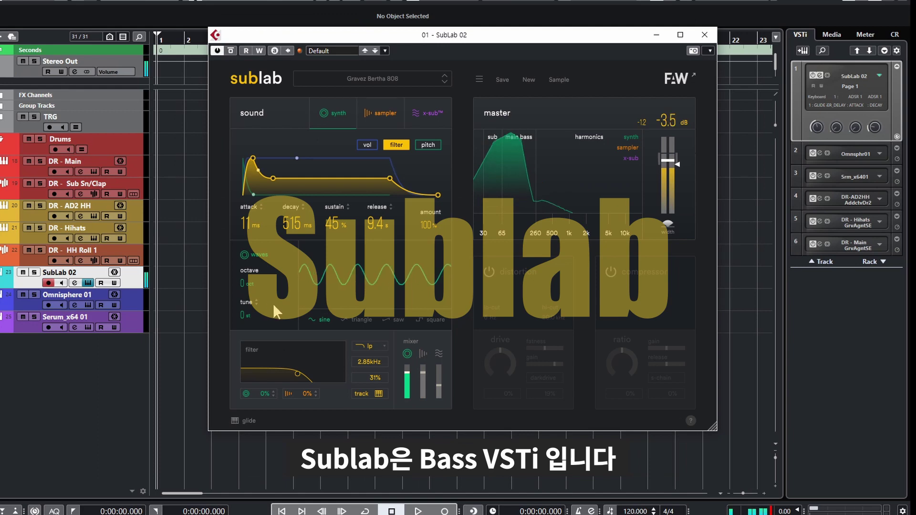
- Display the synth's pitch envelope, switch to the volume envelope and adjust its release time
click(425, 144)
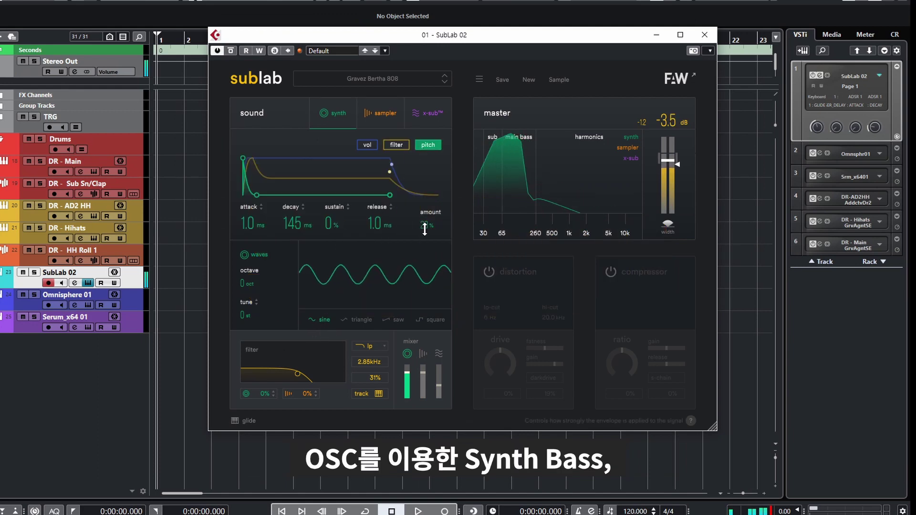
click(367, 145)
mouse_move(394, 224)
mouse_down()
mouse_move(395, 253)
mouse_move(351, 250)
mouse_move(393, 235)
mouse_move(392, 224)
mouse_up()
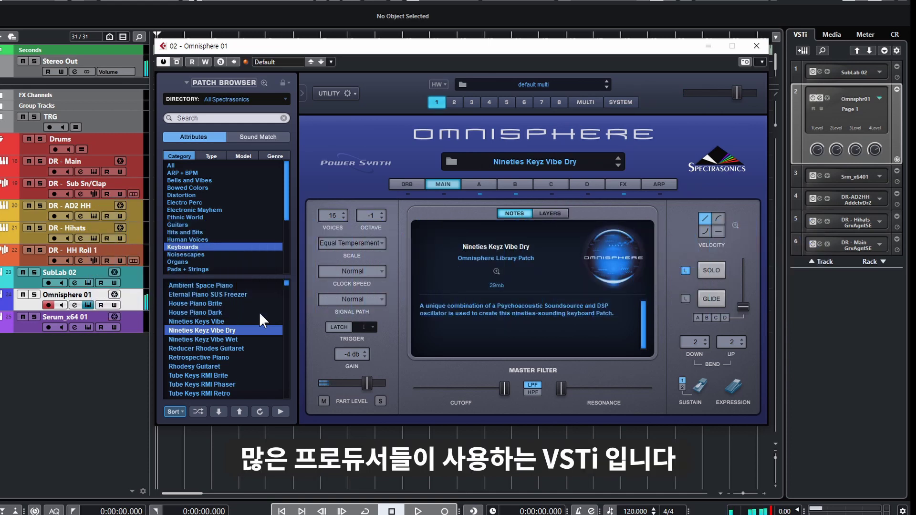
- Adjust the amp envelope release of layer A in the Nineties Keyz Vibe Dry patch and open layer B
click(481, 185)
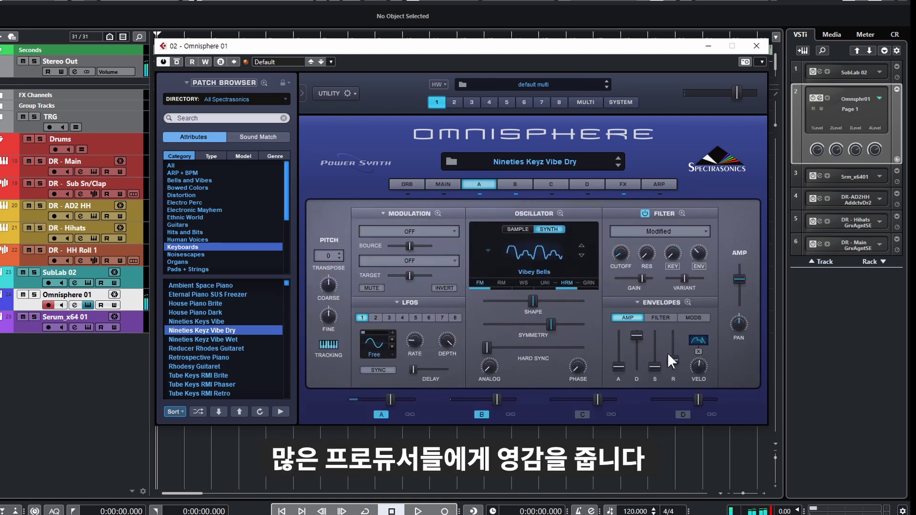
drag(675, 368, 674, 365)
click(510, 185)
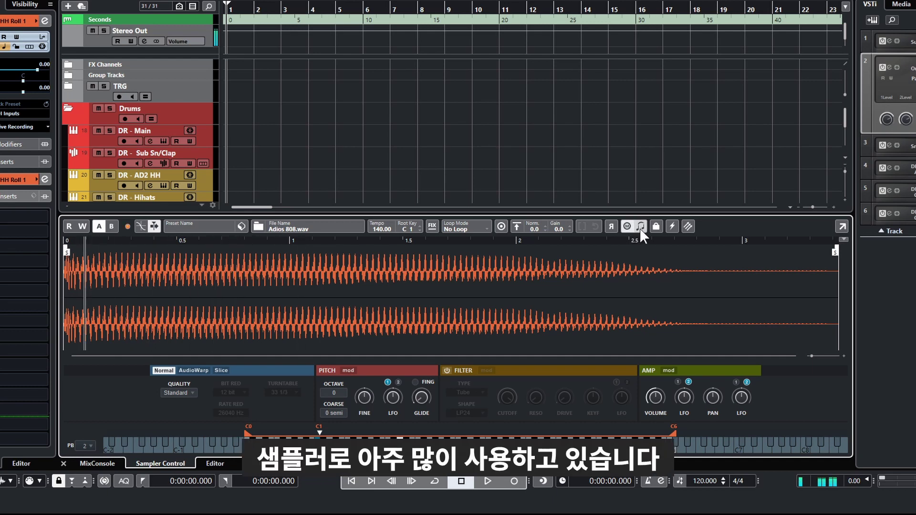
- Lower the 0.25 s node in the amp envelope of Adios 808.wav and return to the waveform view
click(670, 370)
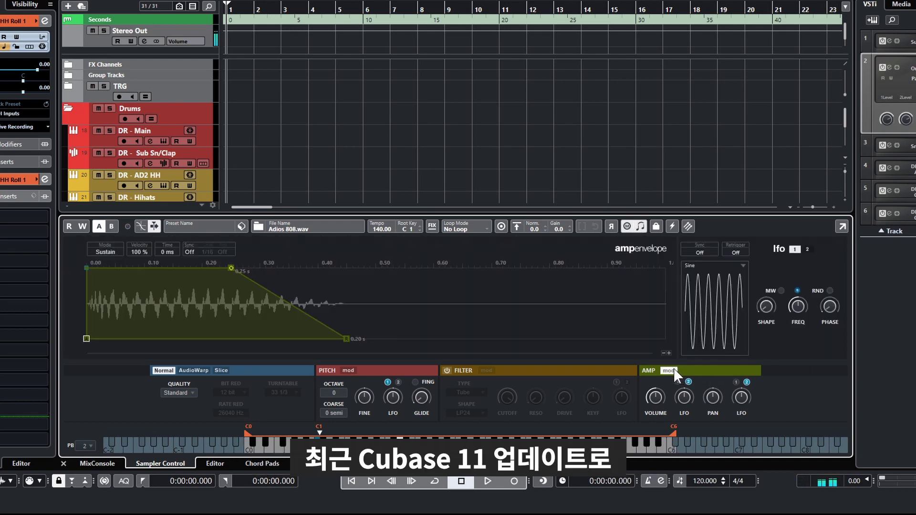
drag(237, 270, 232, 283)
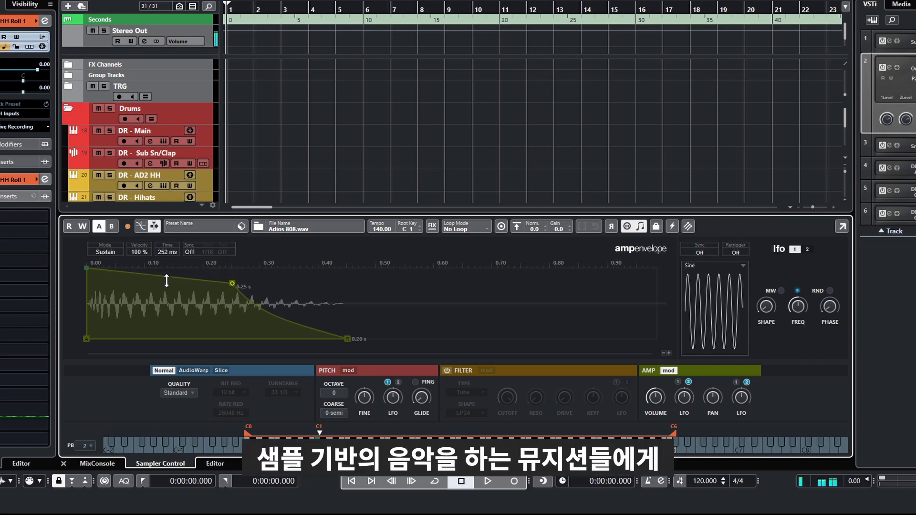
click(671, 371)
- Set the sample's loop mode to Continuous, place a sustain loop in its early part and adjust the loop's crossfade length
click(467, 227)
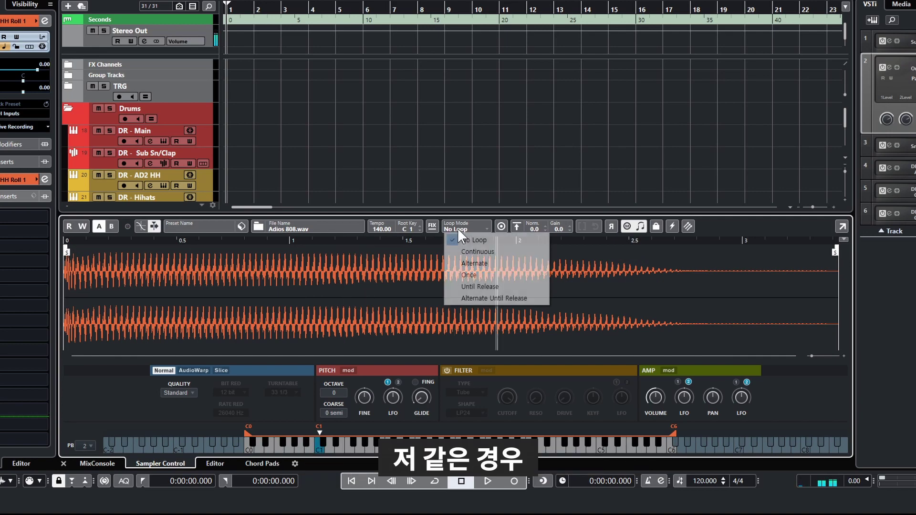
click(465, 249)
drag(836, 257, 252, 258)
drag(71, 270, 173, 261)
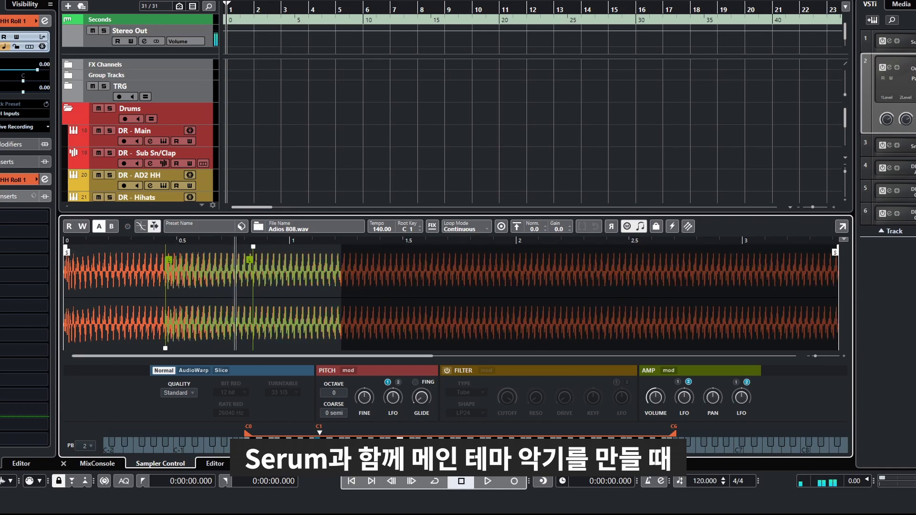
scroll(253, 253, up, 1)
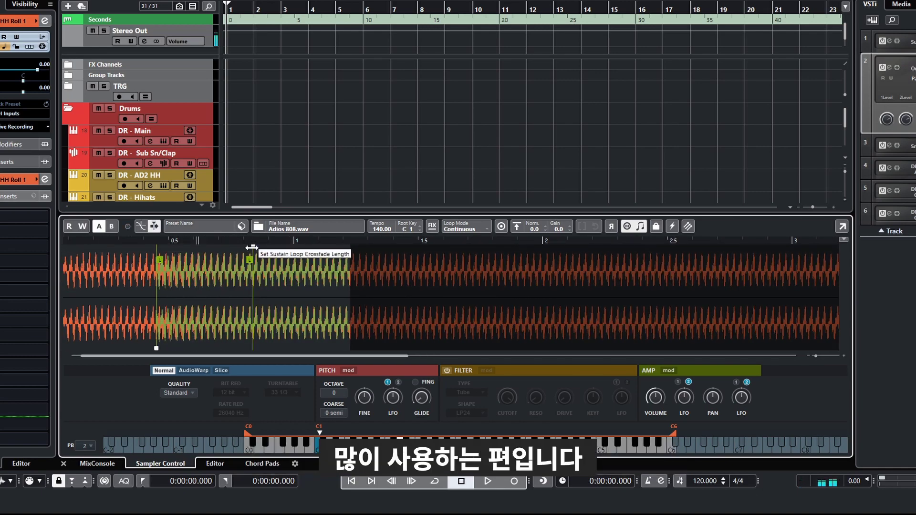
drag(251, 247, 224, 249)
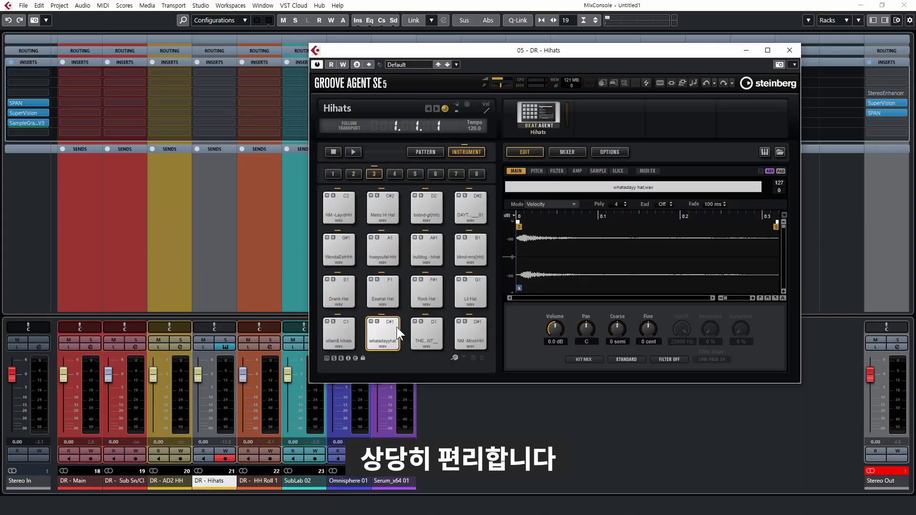
- Assign the whatadayy hat pad to output Out 2
right_click(394, 328)
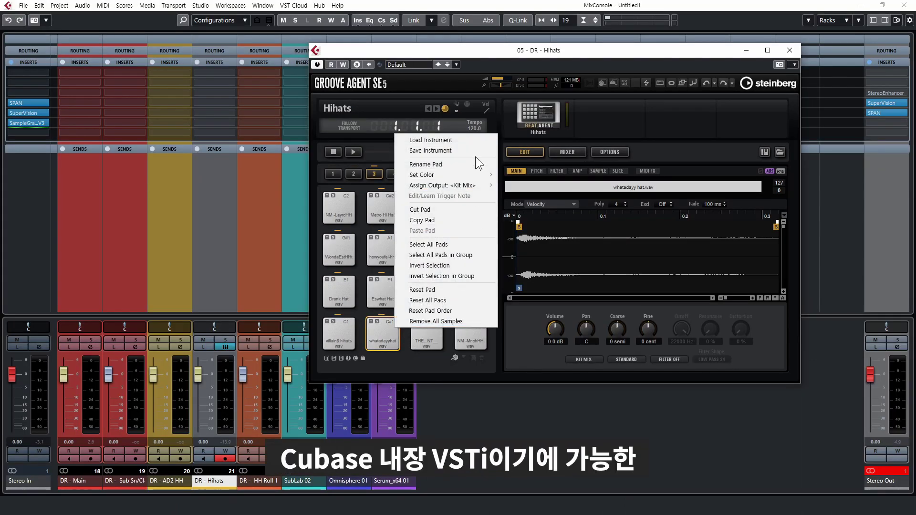
mouse_move(472, 187)
click(518, 192)
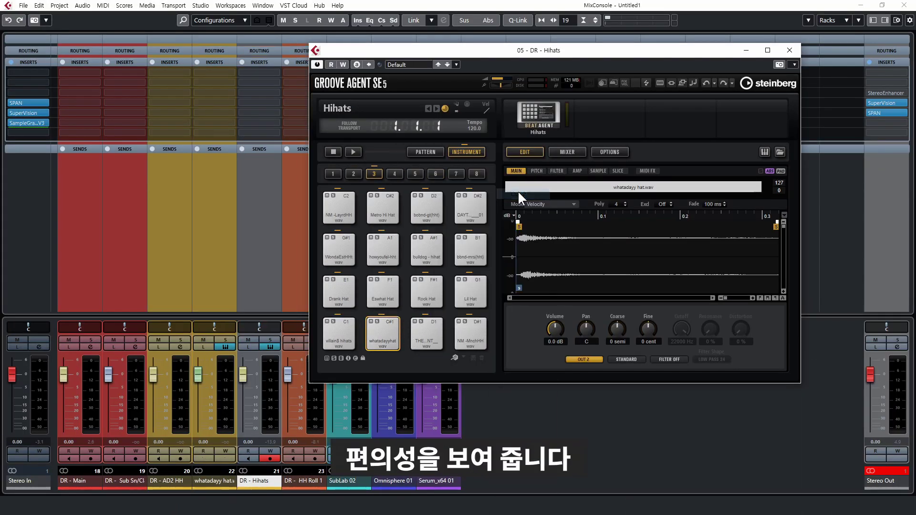
- Assign the THE_KOUNT_hihat_thick pad to output Out 4 and open the output assignment options for the D#1 pad
right_click(427, 330)
mouse_move(491, 190)
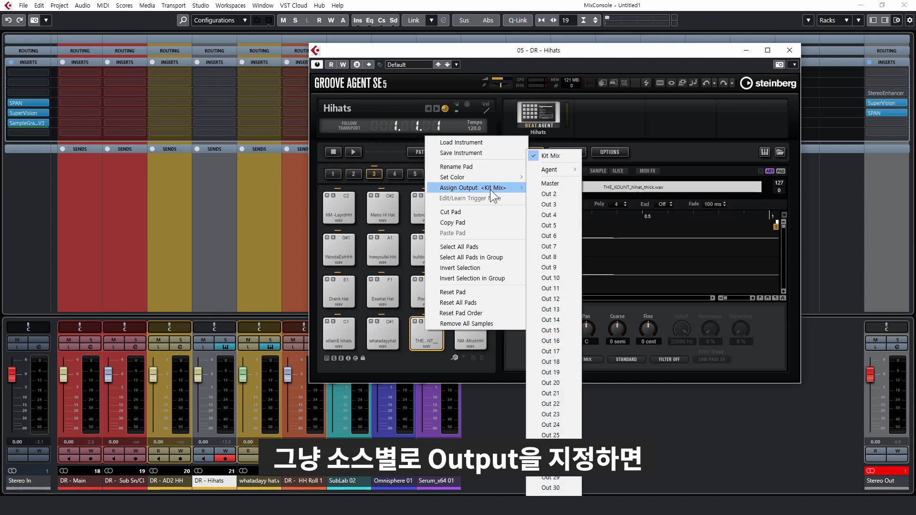
click(563, 211)
right_click(468, 321)
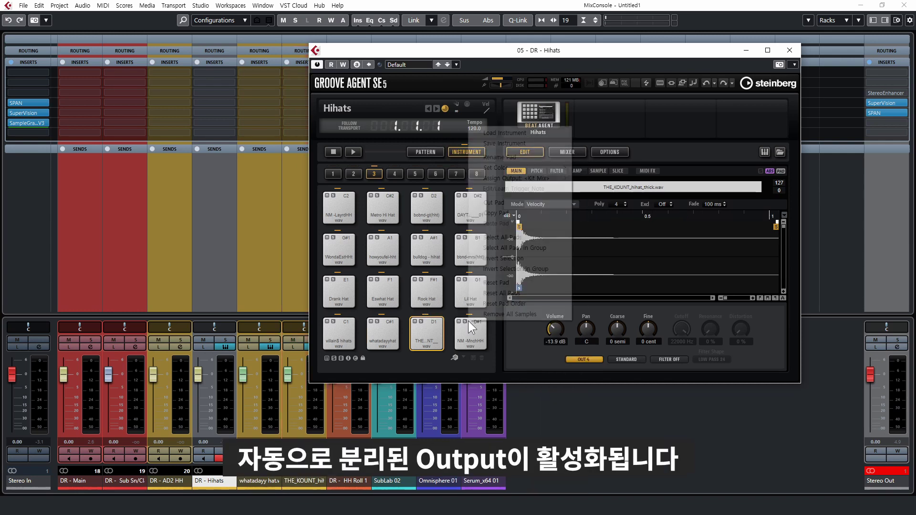
mouse_move(546, 178)
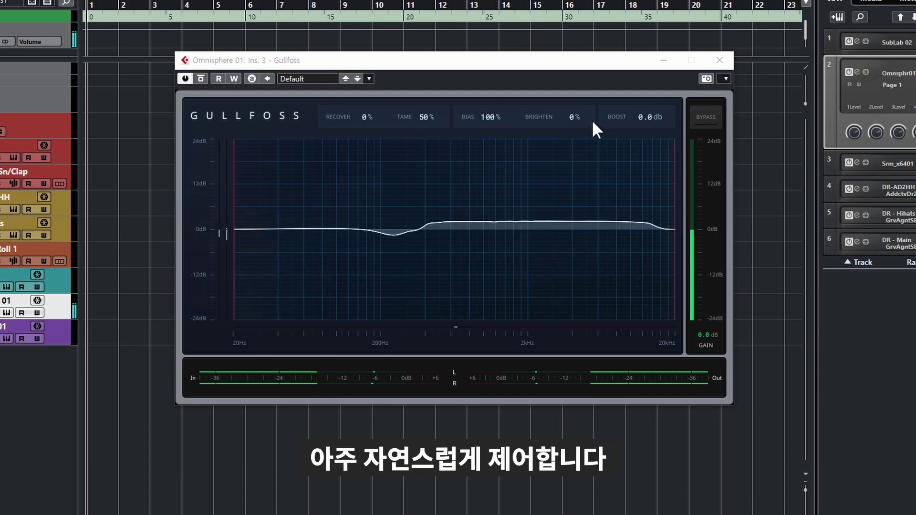
- Set Gullfoss's Brighten to -58 % and Recover to 19 %, and raise its Tame amount
drag(594, 127, 583, 196)
drag(365, 117, 446, 70)
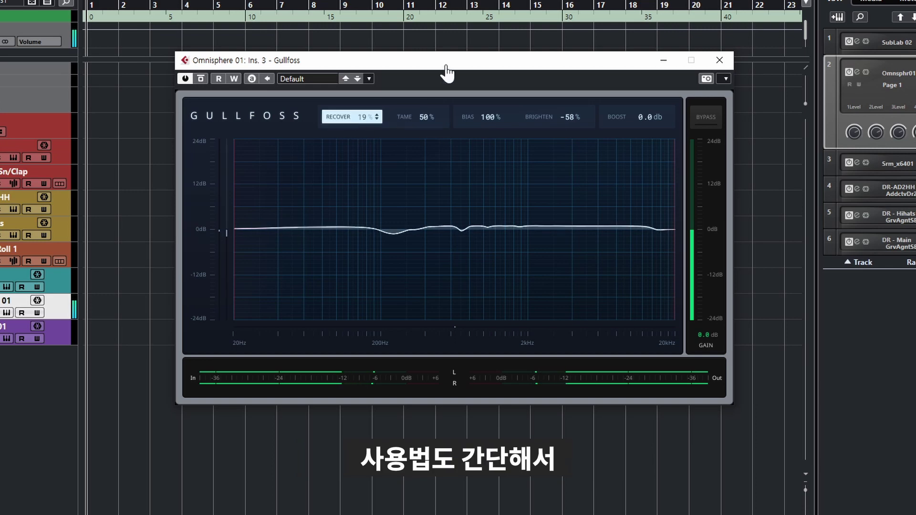
drag(424, 117, 466, 70)
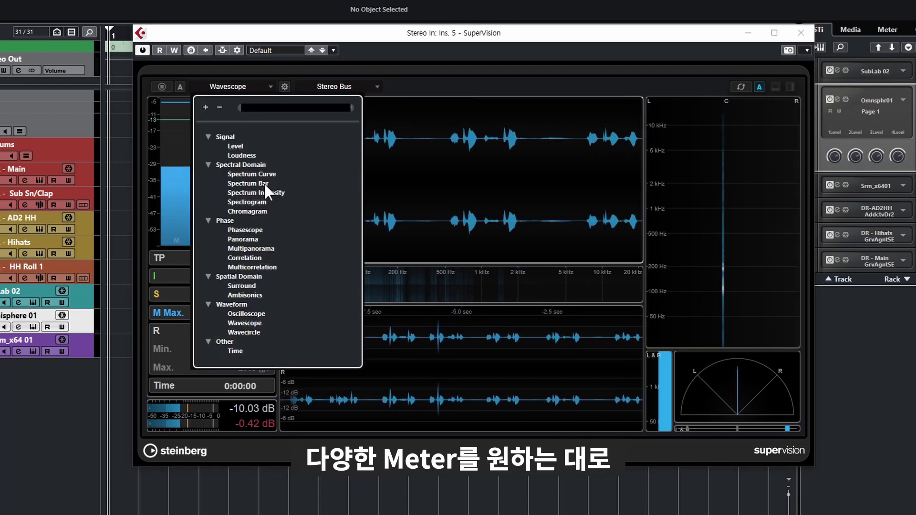
- Try Spectrum Bar for the large upper meter, change it to Spectrum Curve and open that module's settings
click(264, 183)
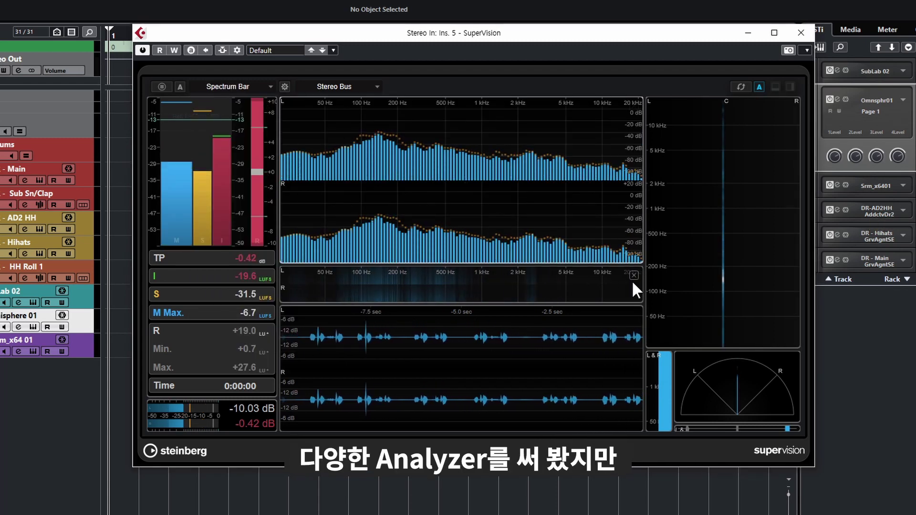
click(231, 84)
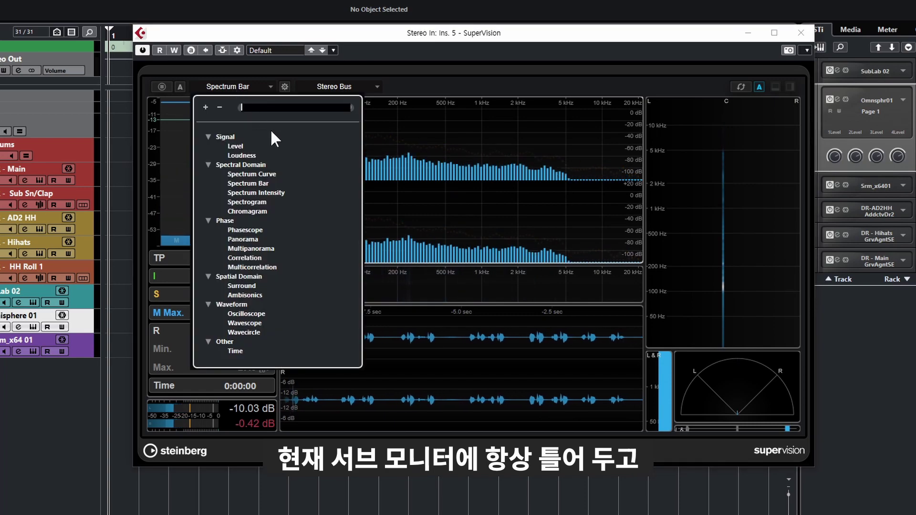
click(270, 171)
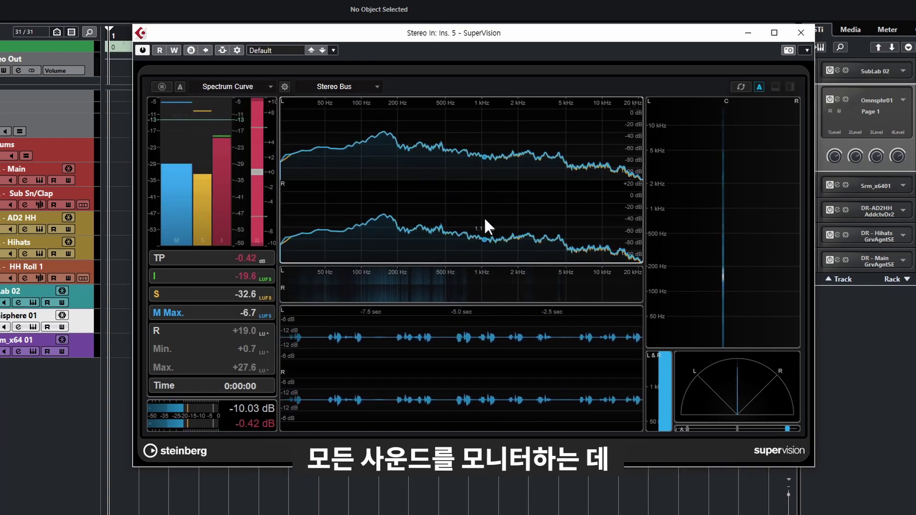
click(285, 86)
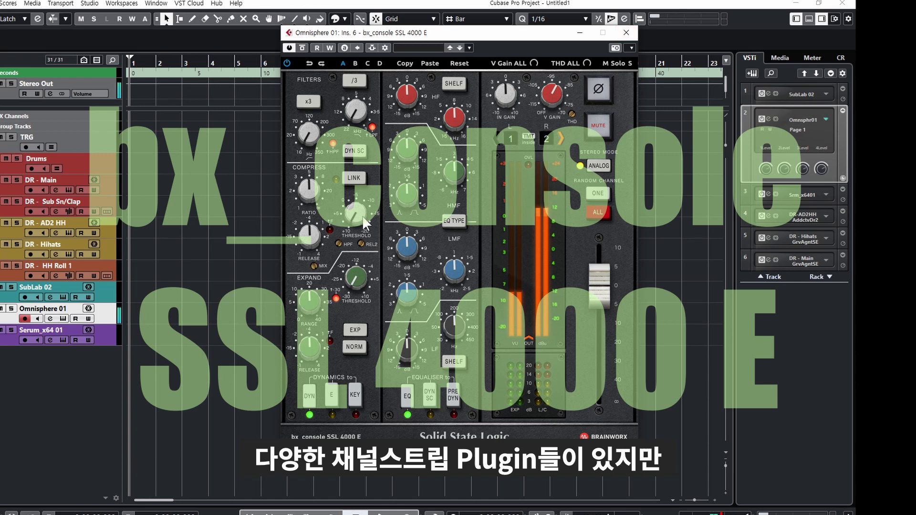
- Adjust the compressor threshold and raise the high-pass filter frequency on the channel strip
drag(364, 214, 360, 220)
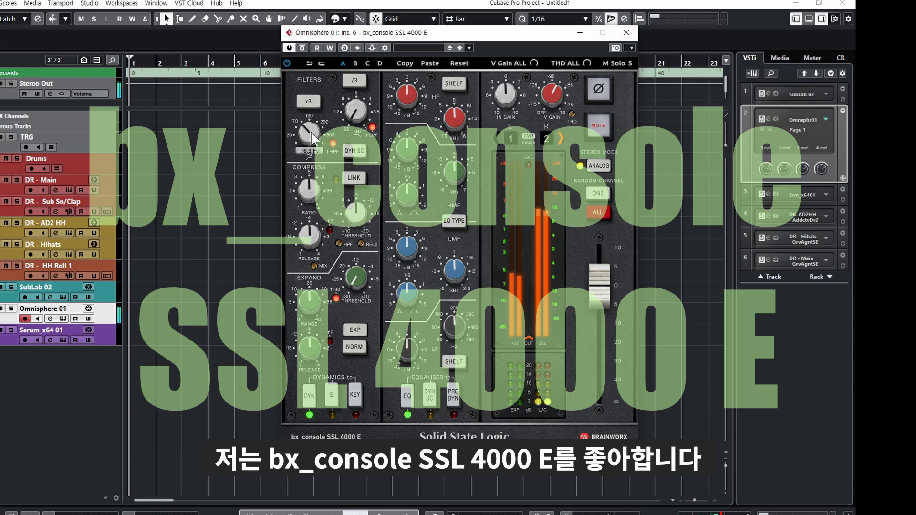
drag(311, 132, 328, 128)
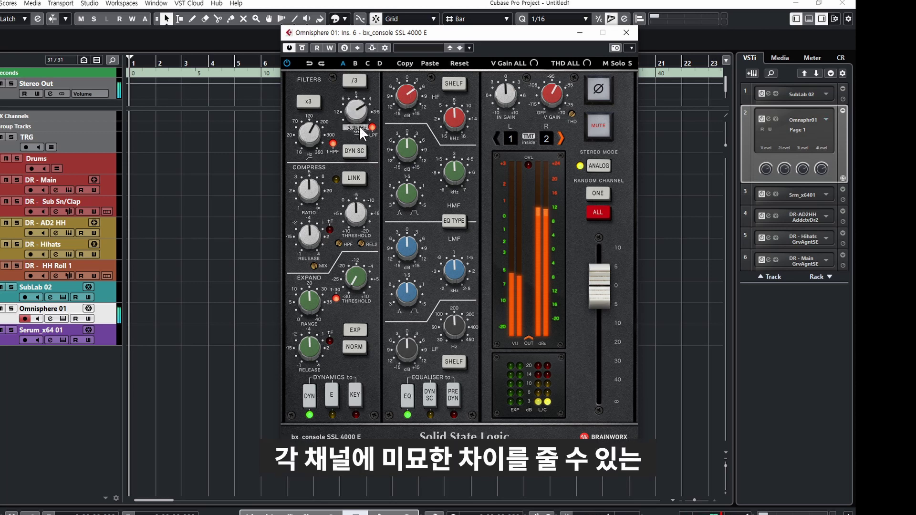
- Randomize the channel strip's channel numbers for this one instance and lower the LF gain
click(595, 194)
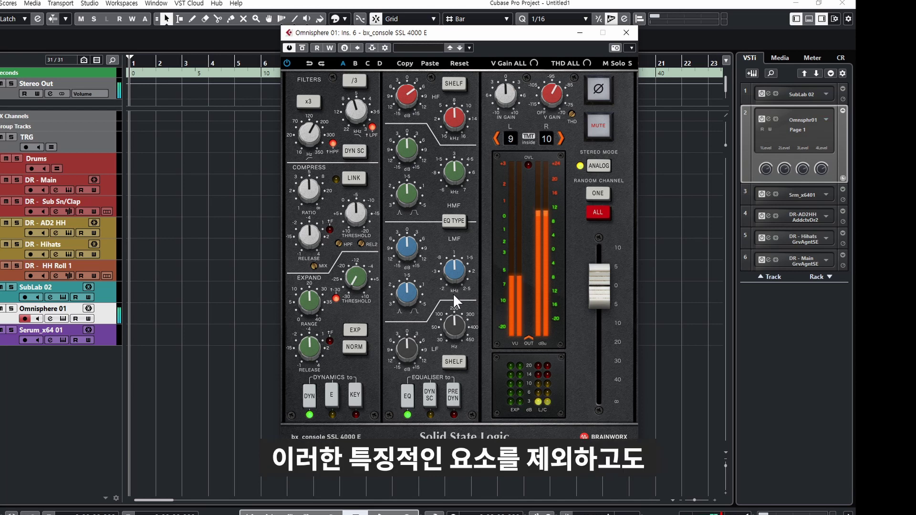
click(600, 192)
drag(407, 352, 403, 370)
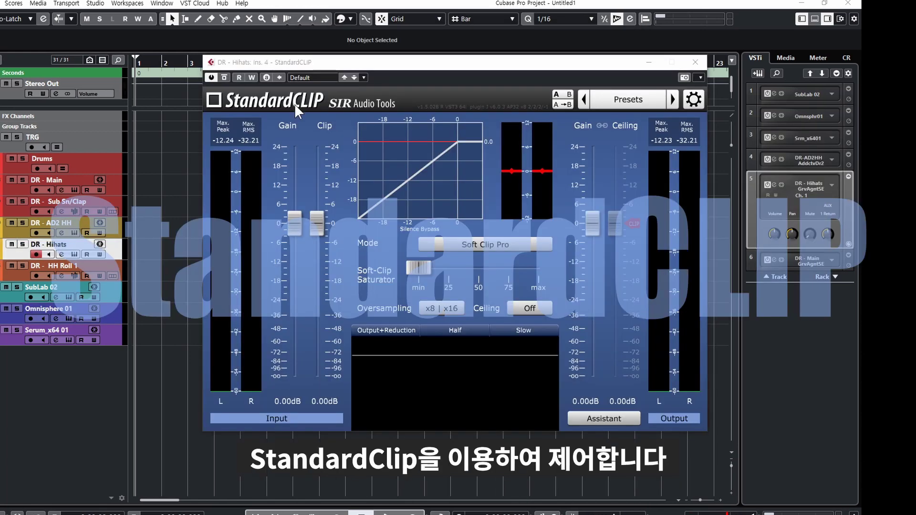
- Lower the hi-hats' clip level to -17 dB, readjust it to -13.20 dB and increase the Soft-Clip Saturator
drag(322, 224, 335, 280)
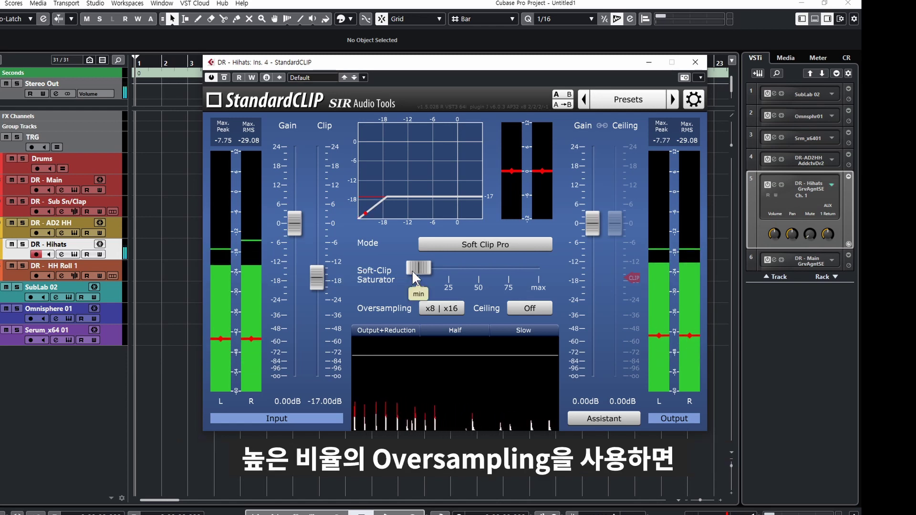
drag(411, 270, 468, 262)
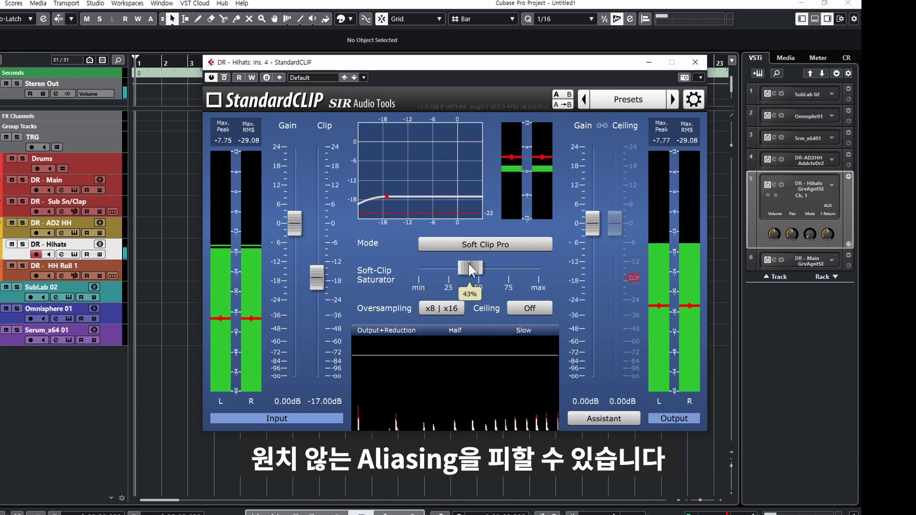
drag(327, 277, 325, 264)
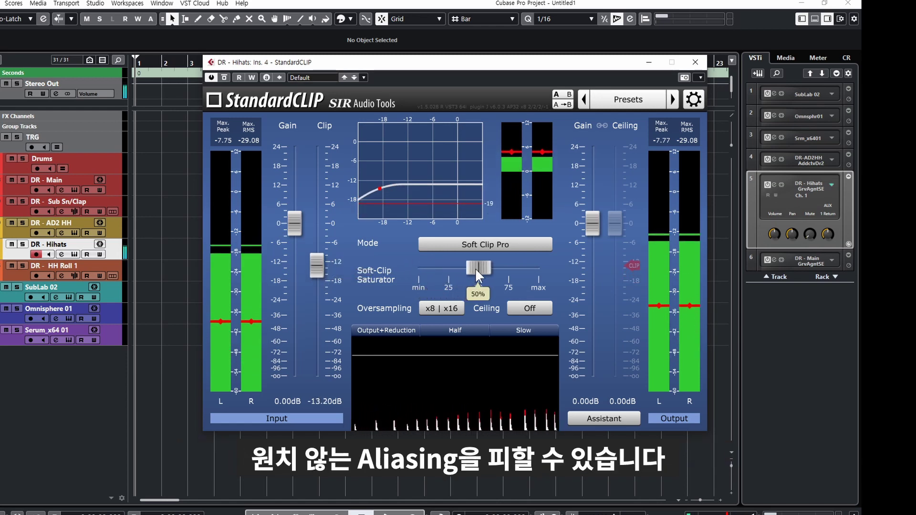
drag(475, 268, 516, 268)
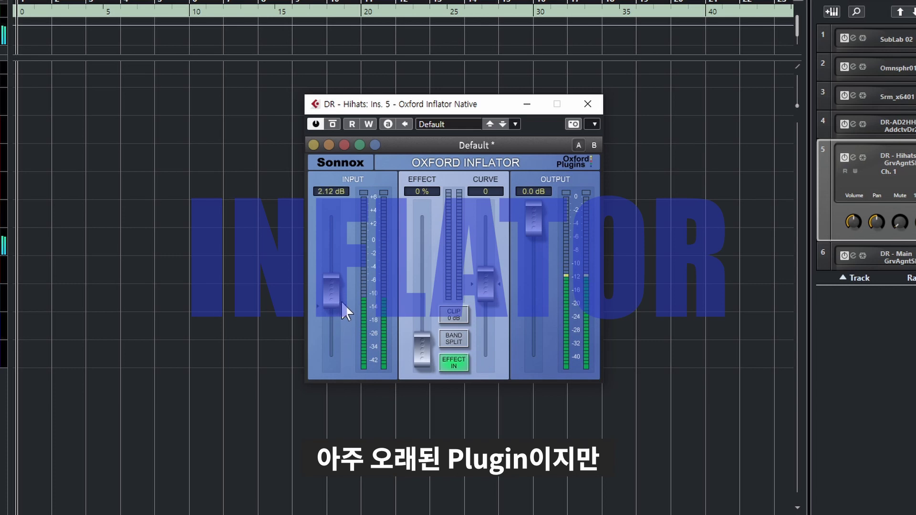
- Raise the Oxford Inflator's input level to 4.16 dB and enable Band Split
drag(342, 302, 345, 285)
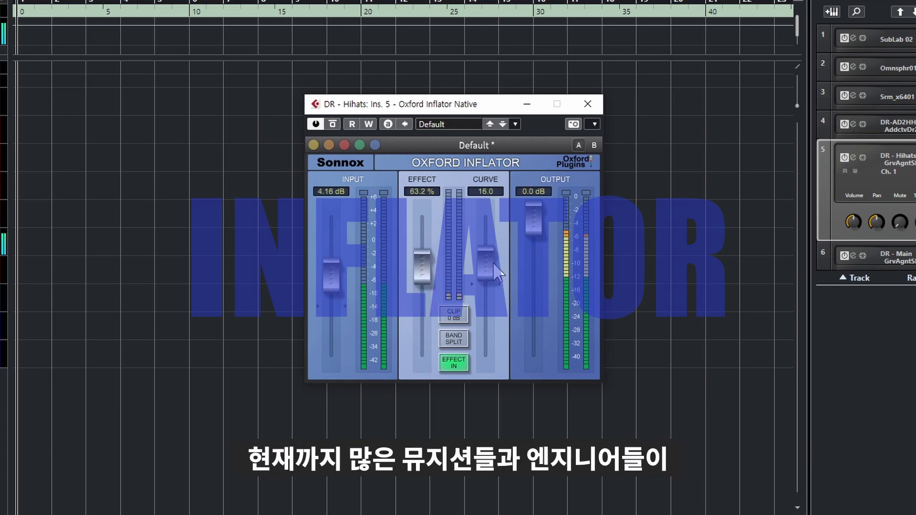
click(466, 331)
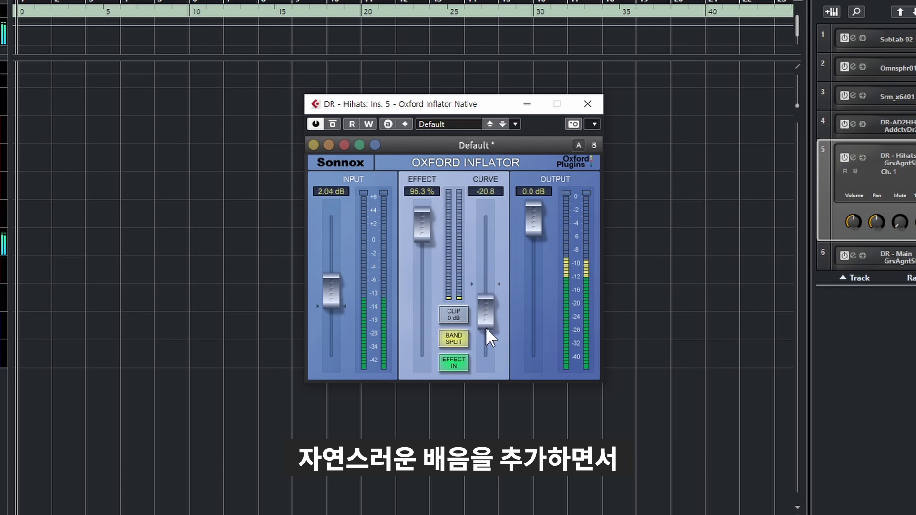
- Set the Oxford Inflator's effect to 87.7 %, its output to -8.09 dB and its input to 10.7 dB
drag(428, 246, 427, 229)
drag(348, 265, 347, 250)
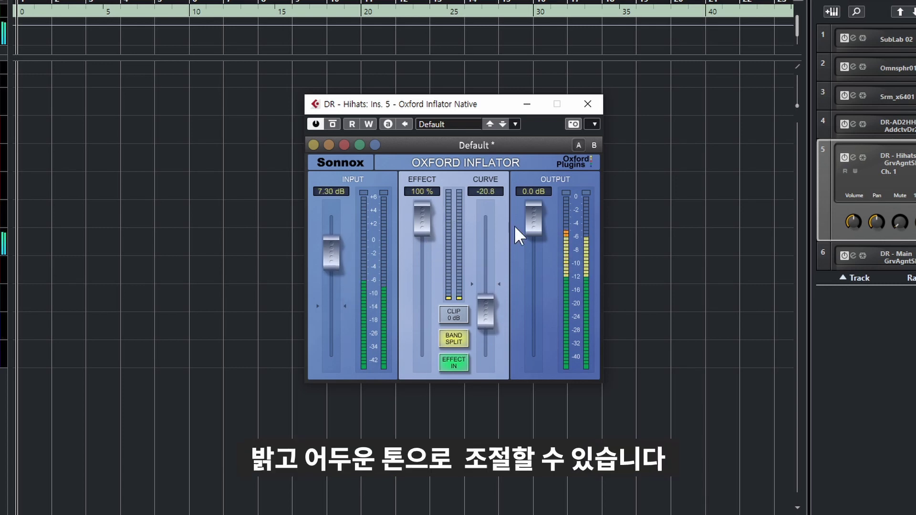
drag(534, 287, 545, 305)
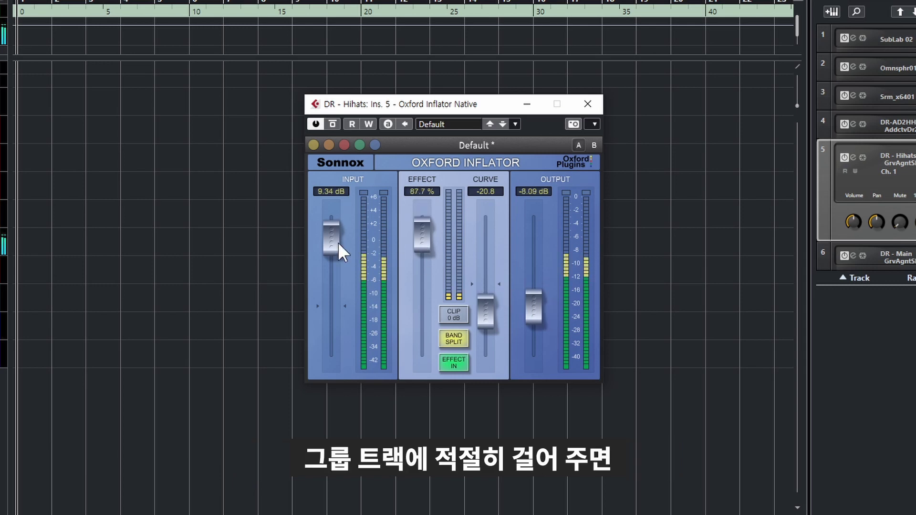
drag(338, 242, 338, 231)
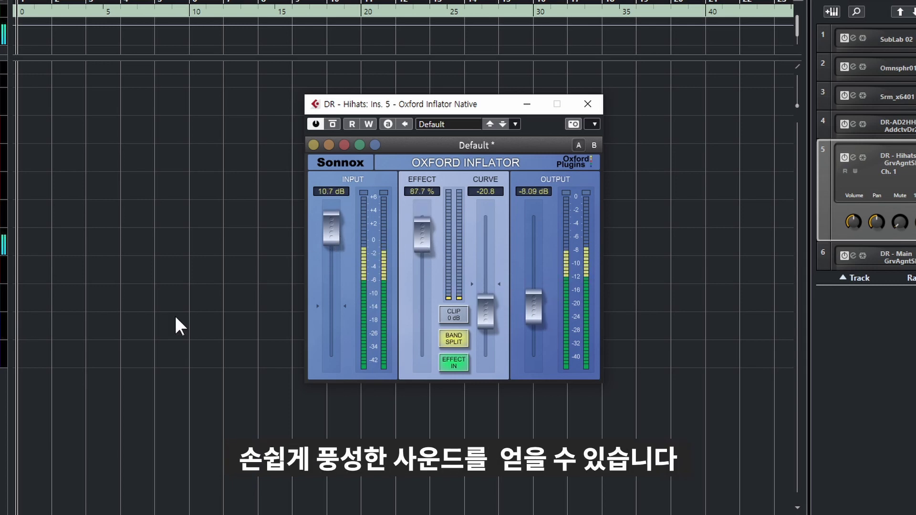
- Switch the Inflator's 0 dB clip on and back off, and lower its curve to -26.9
click(457, 318)
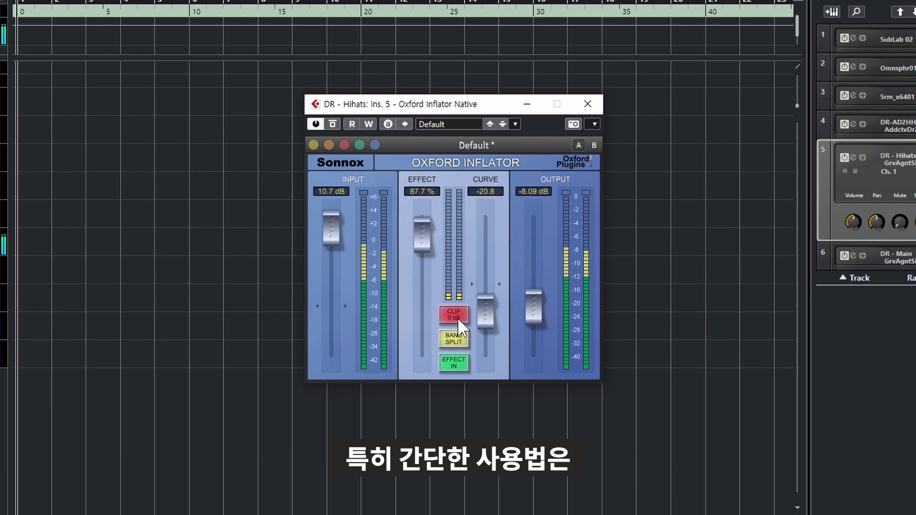
click(457, 318)
drag(491, 316, 491, 324)
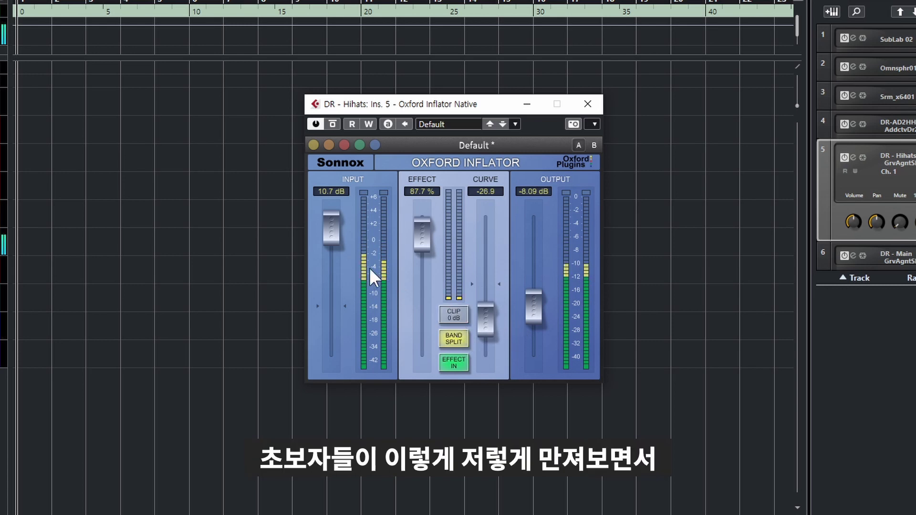
- Raise the Inflator's input to 12.0 dB, set its output to -9.06 dB and ease the input back down
drag(331, 228, 332, 217)
drag(535, 327, 540, 314)
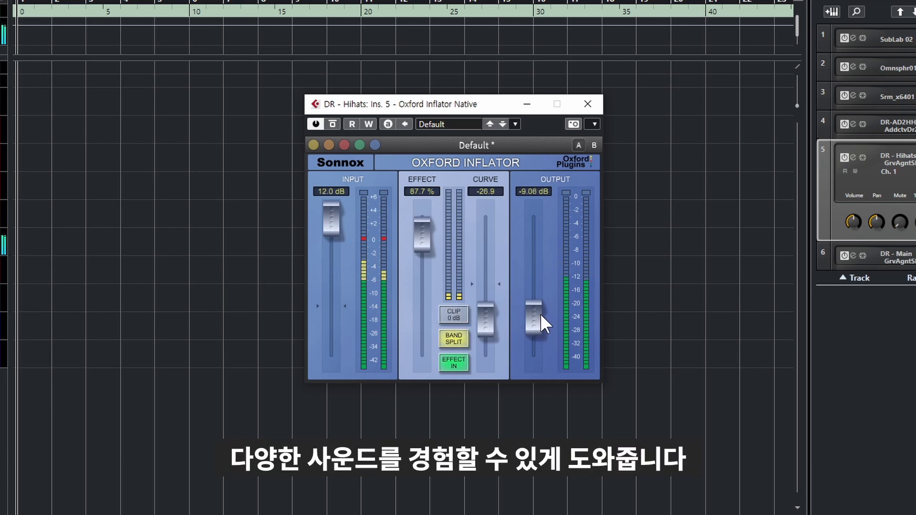
drag(337, 231, 340, 241)
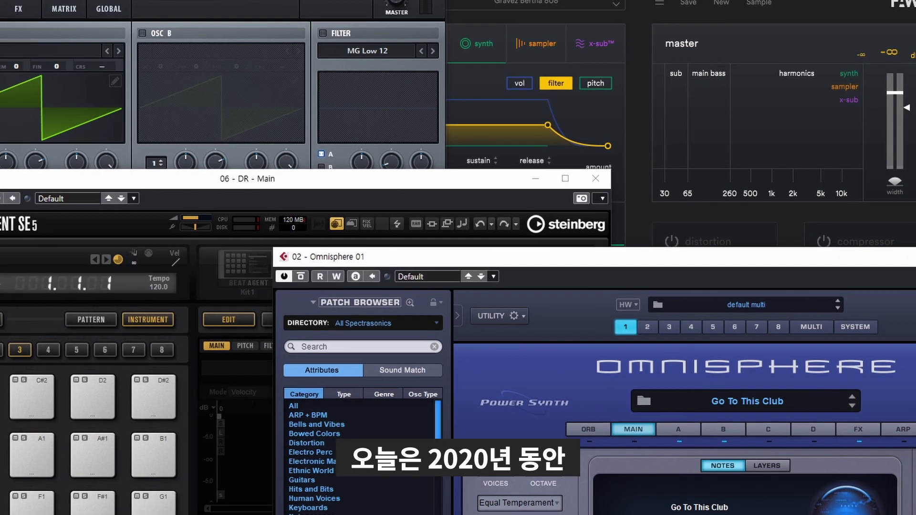